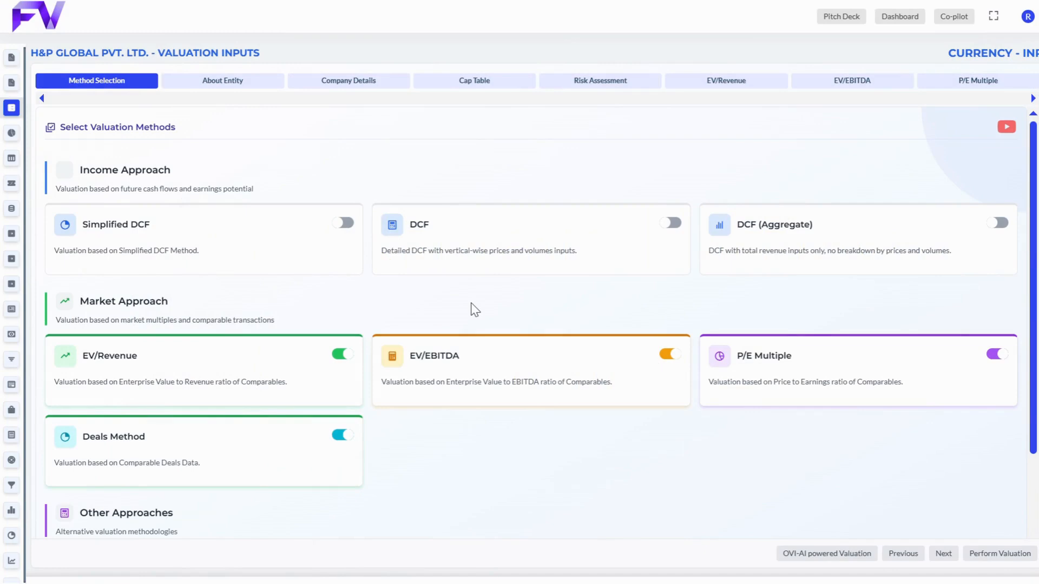
Step: Enable the Simplified DCF valuation method and open its input form
left_click(344, 223)
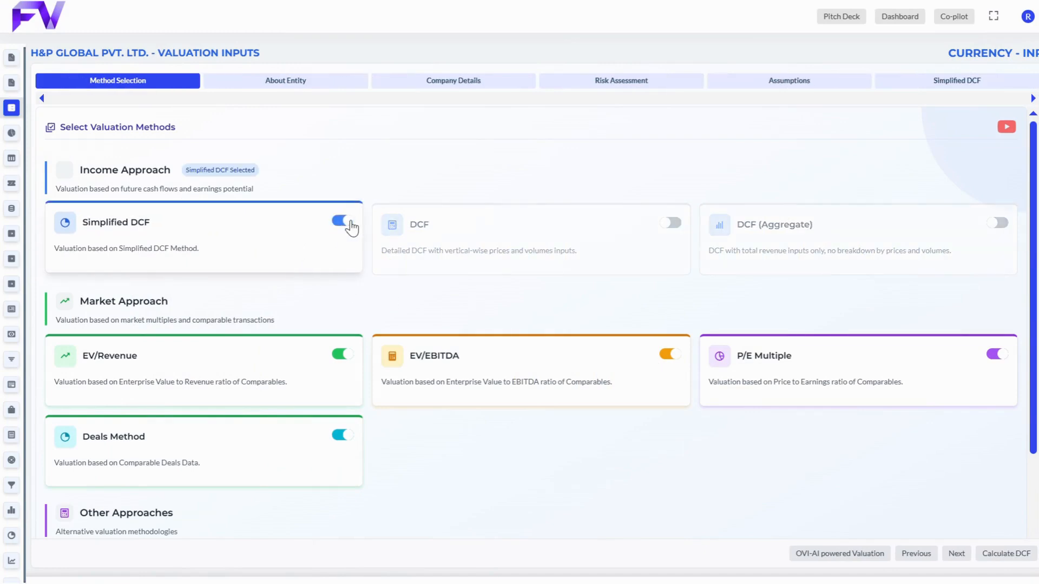
left_click(1033, 86)
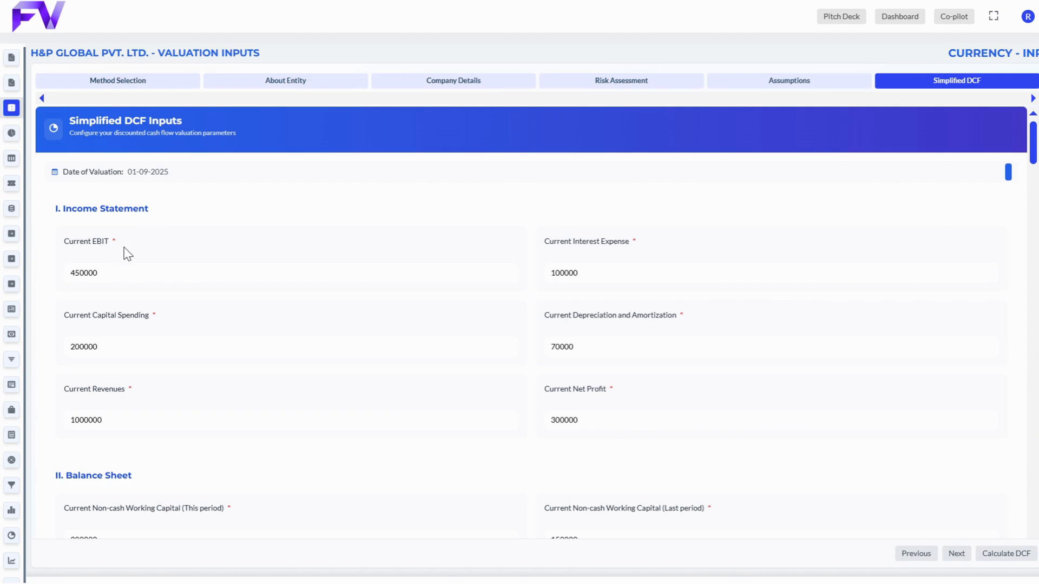
Step: Review the income statement, balance sheet and tax inputs, the operating lease adjustment choice and the lease commitments
scroll(127, 253, "down", 6)
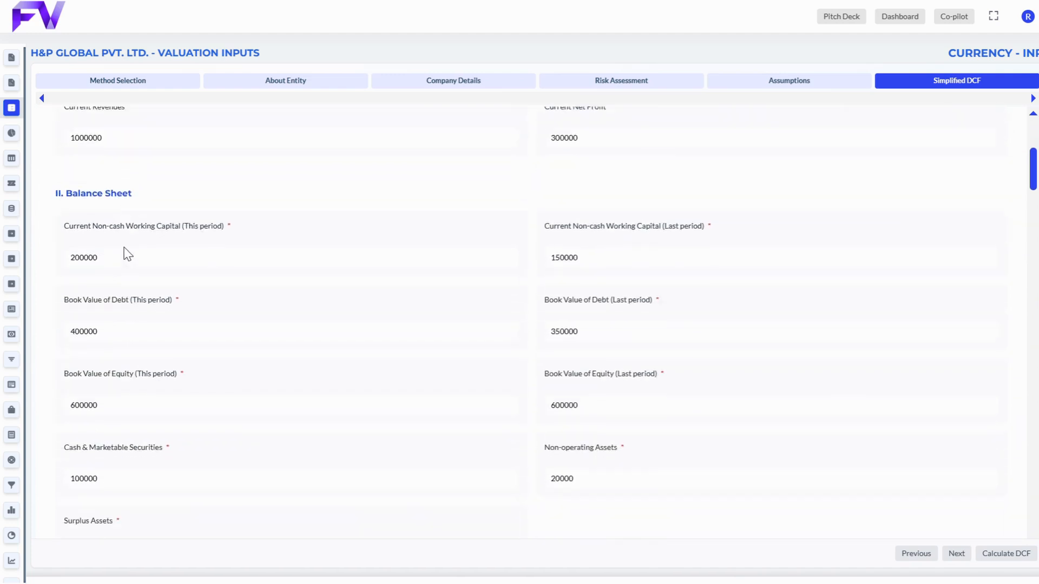
scroll(126, 253, "down", 8)
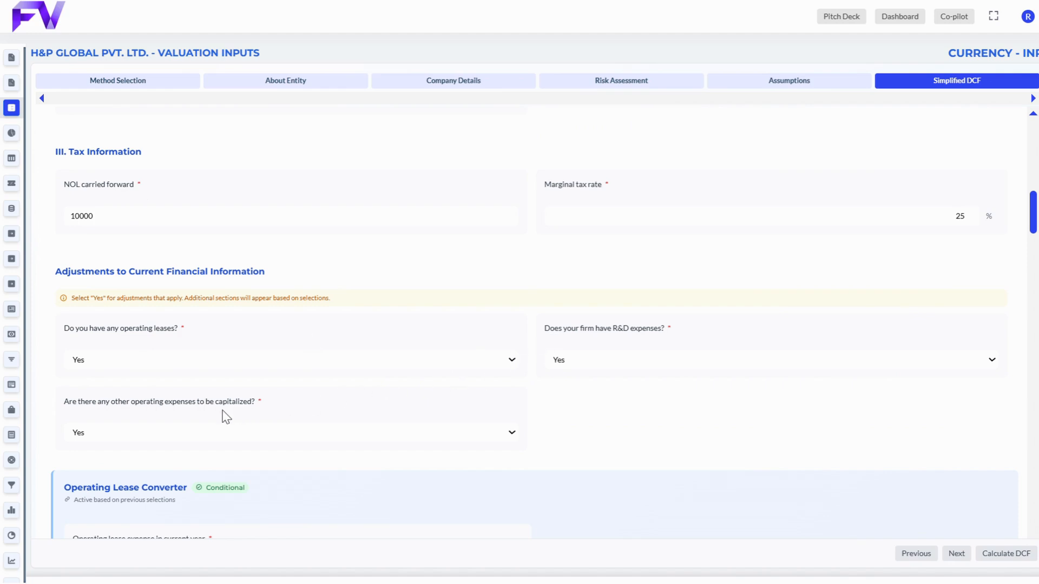
left_click(212, 365)
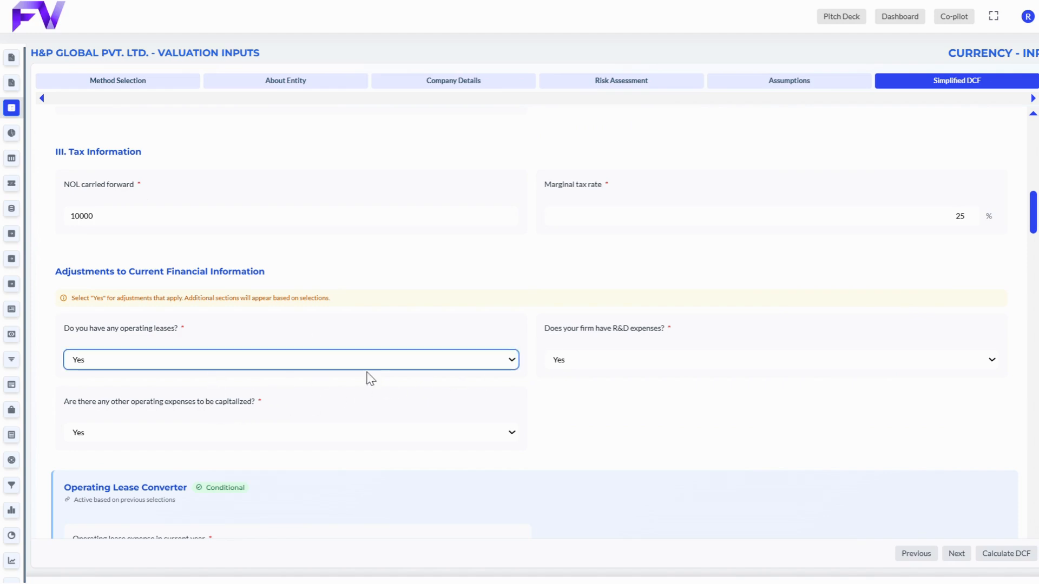
left_click(578, 418)
scroll(578, 417, "down", 5)
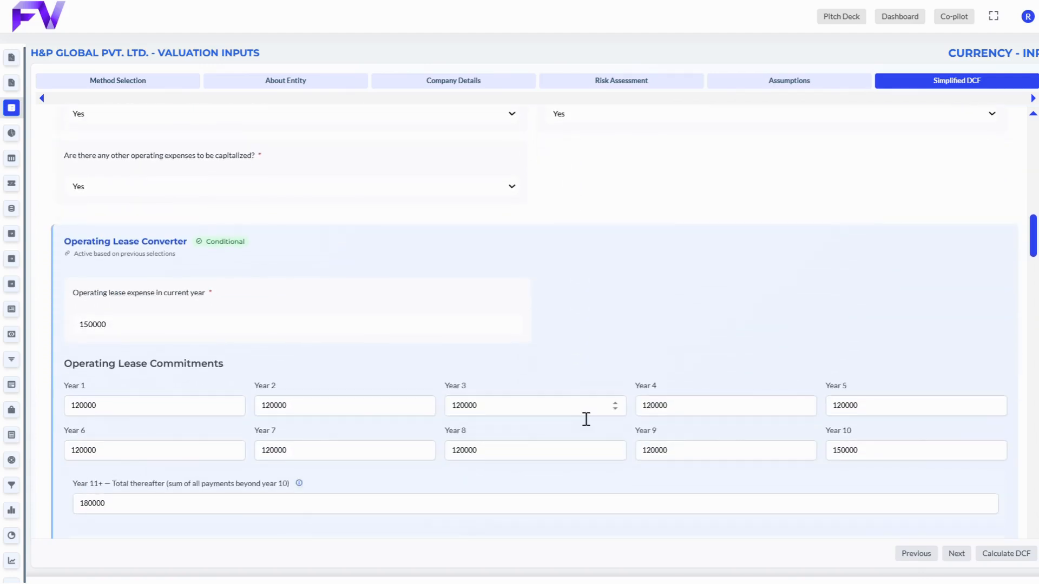
scroll(576, 352, "down", 2)
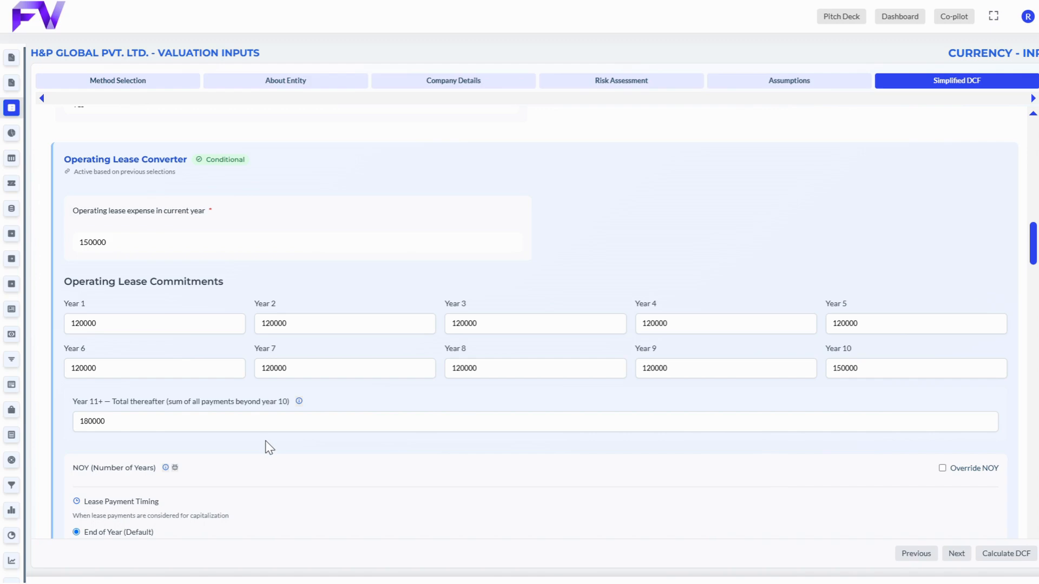
Step: Set the R&D expense amortization period to 5 years in the R & D Converter
scroll(269, 447, "down", 15)
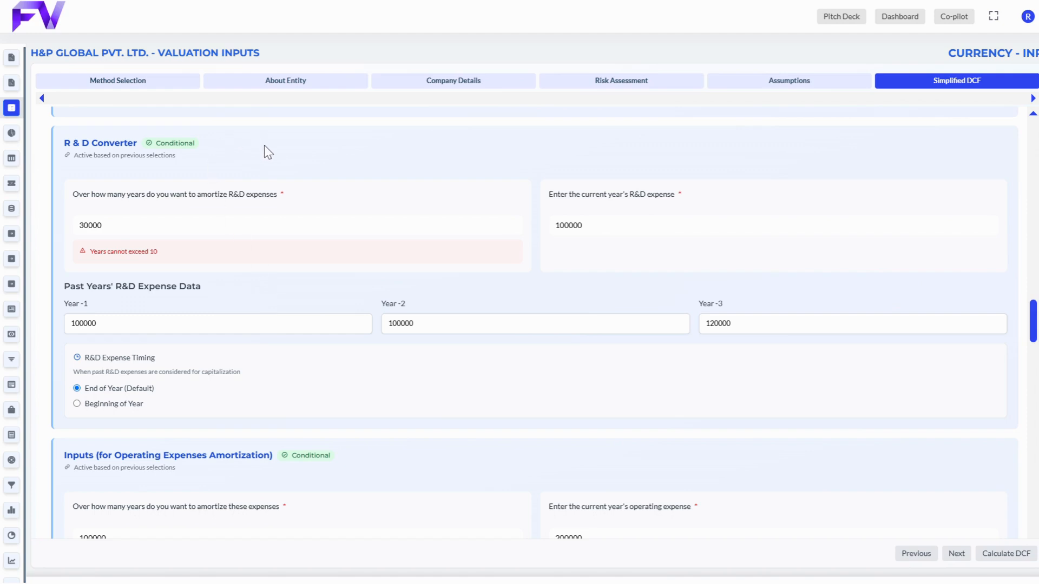
left_click_drag(208, 225, 44, 225)
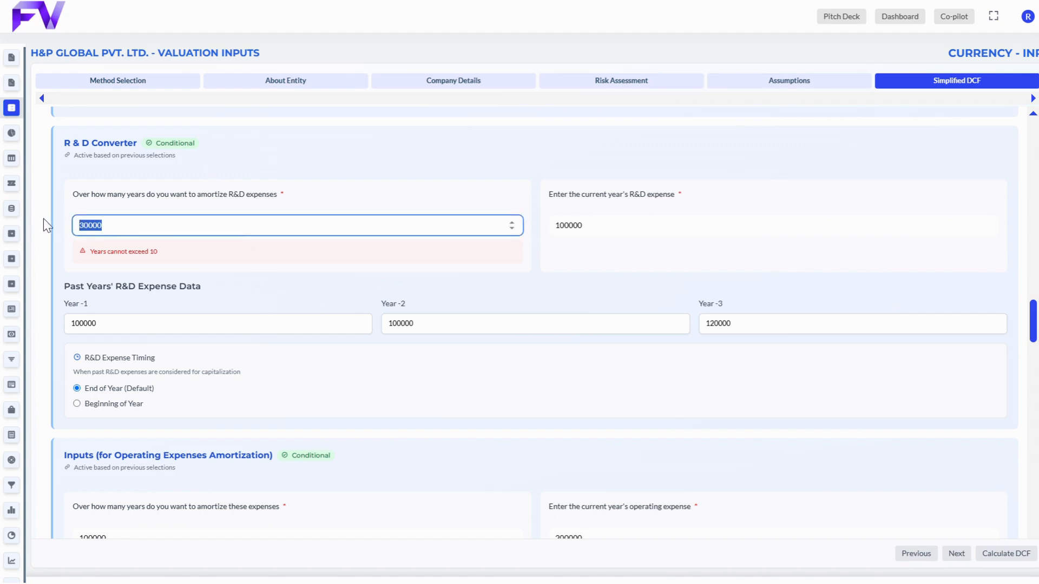
key("BackSpace")
type("5")
left_click(233, 175)
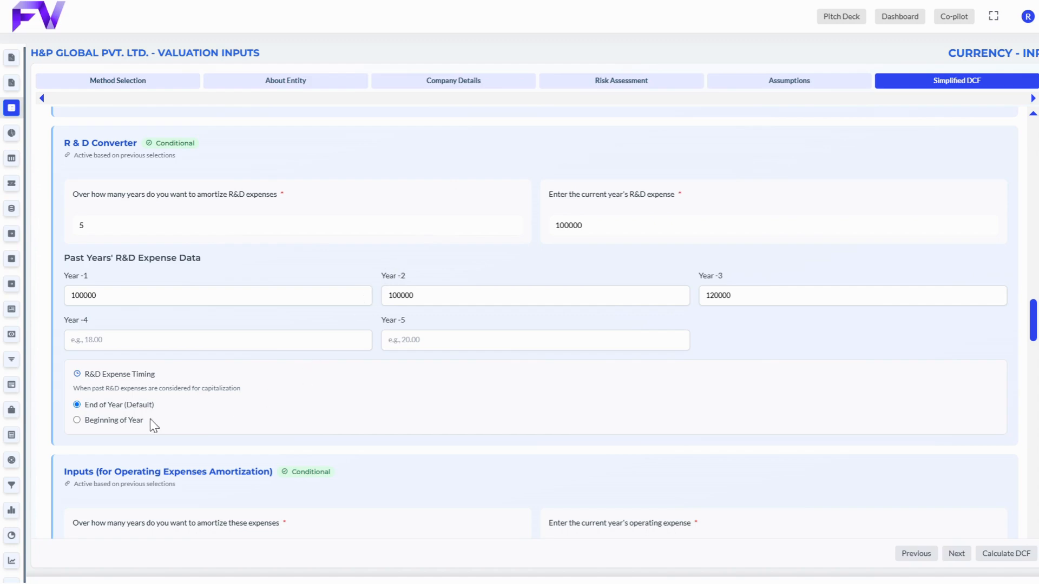
Step: Choose Yes for entering the revenue growth rate separately for each year
scroll(136, 411, "down", 5)
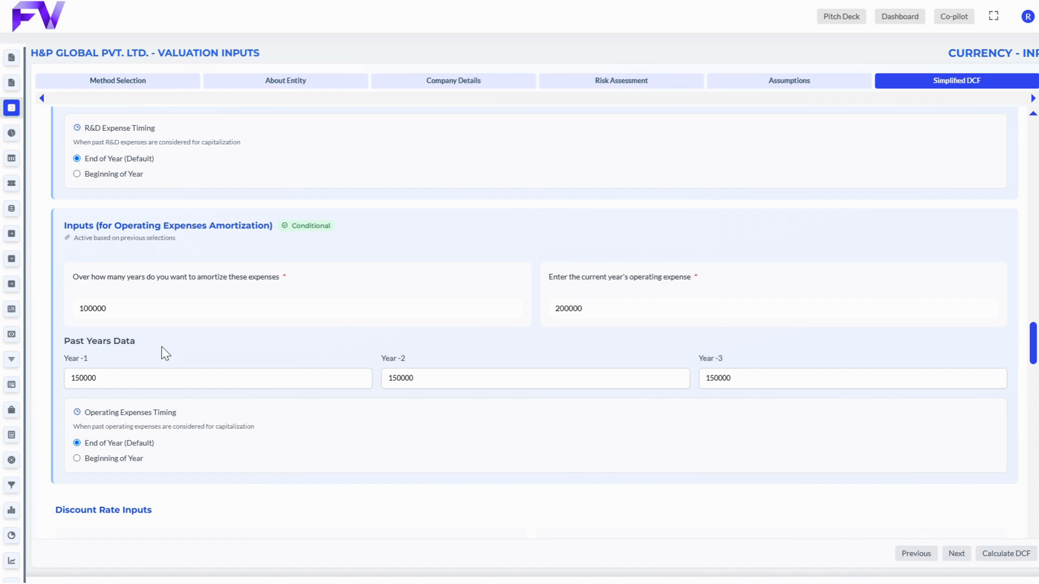
scroll(163, 353, "down", 6)
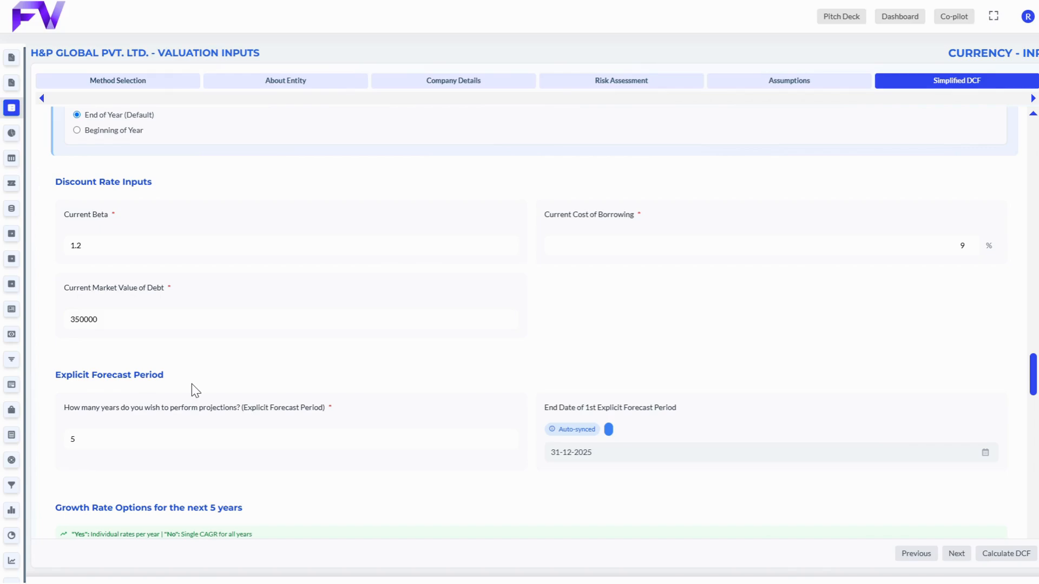
scroll(192, 385, "down", 3)
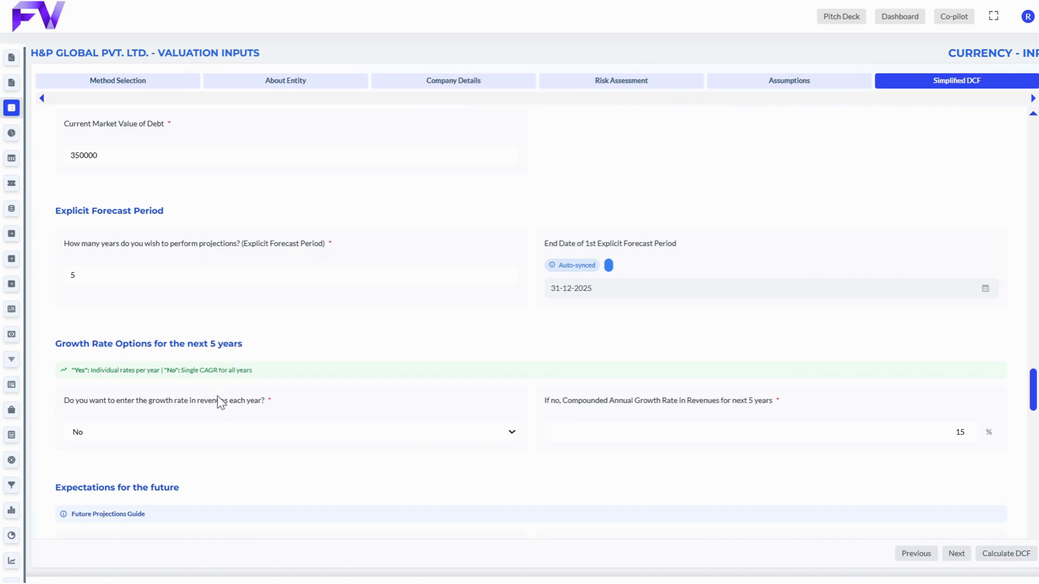
scroll(221, 403, "down", 2)
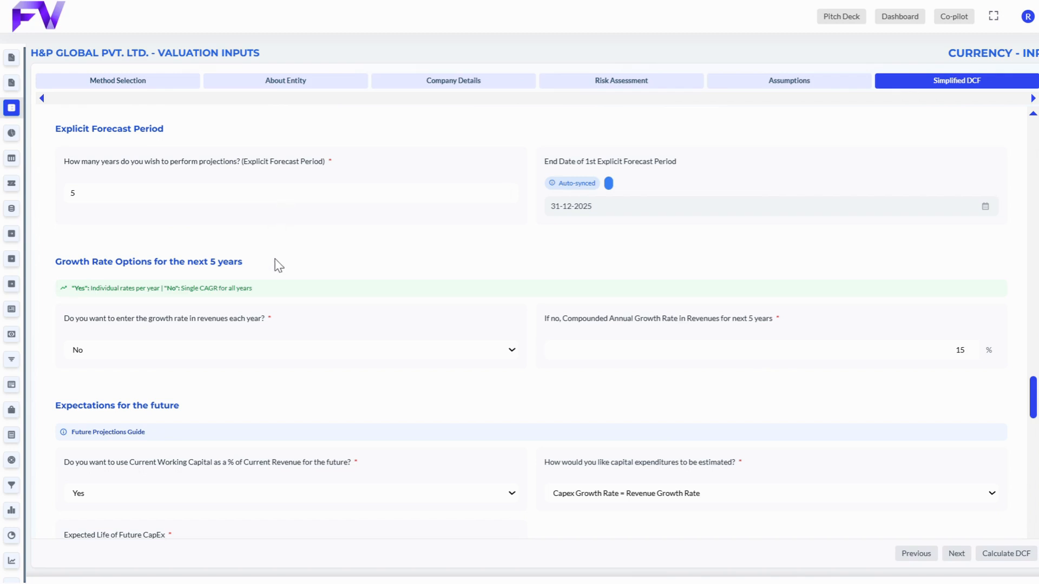
left_click(287, 349)
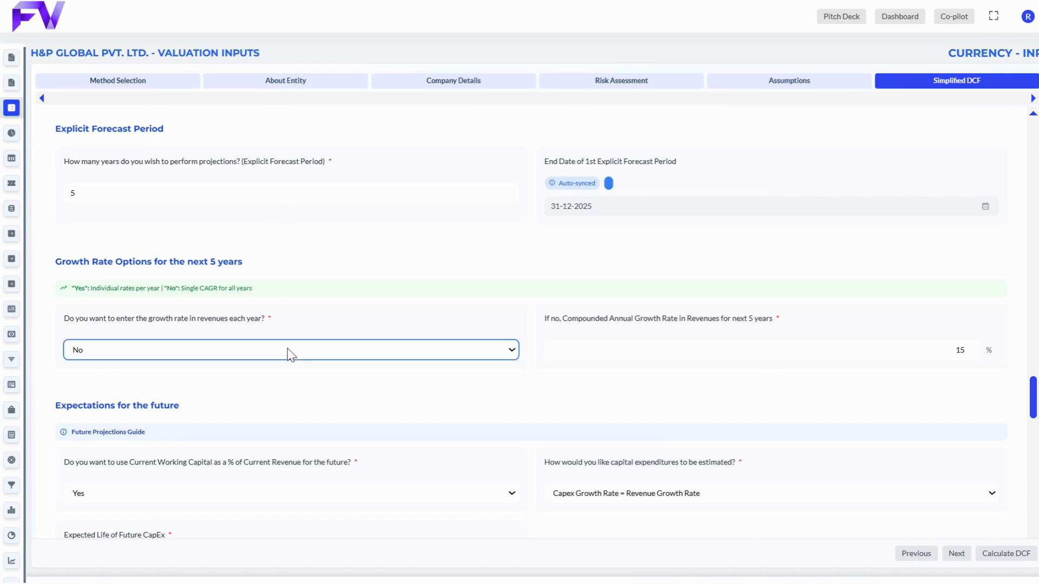
left_click(282, 395)
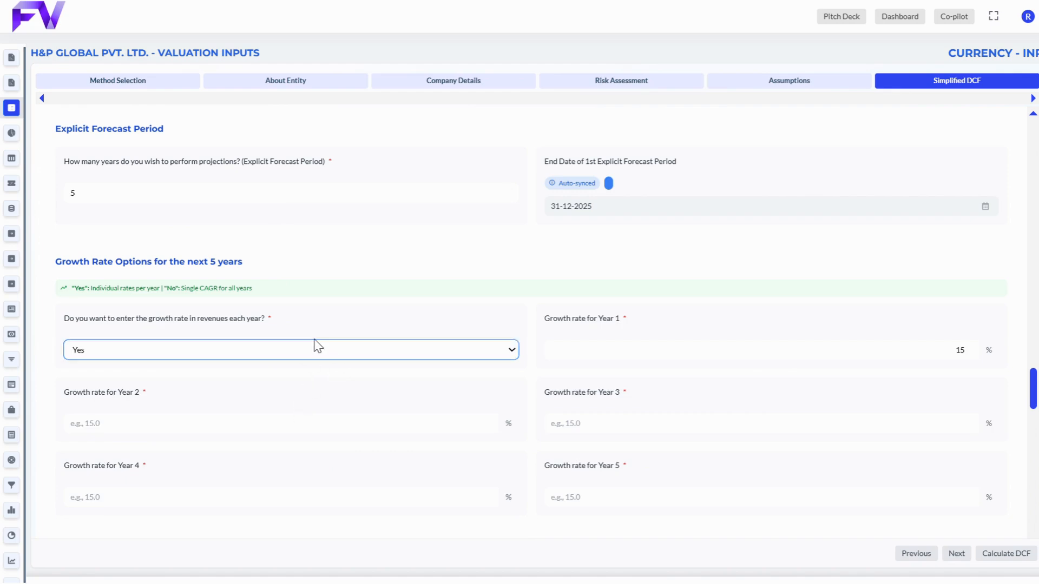
Step: Examine the yearly growth rate fields and the options for capital expenditure estimation, expected CapEx life and CapEx investment timing
scroll(330, 295, "down", 4)
scroll(333, 293, "down", 1)
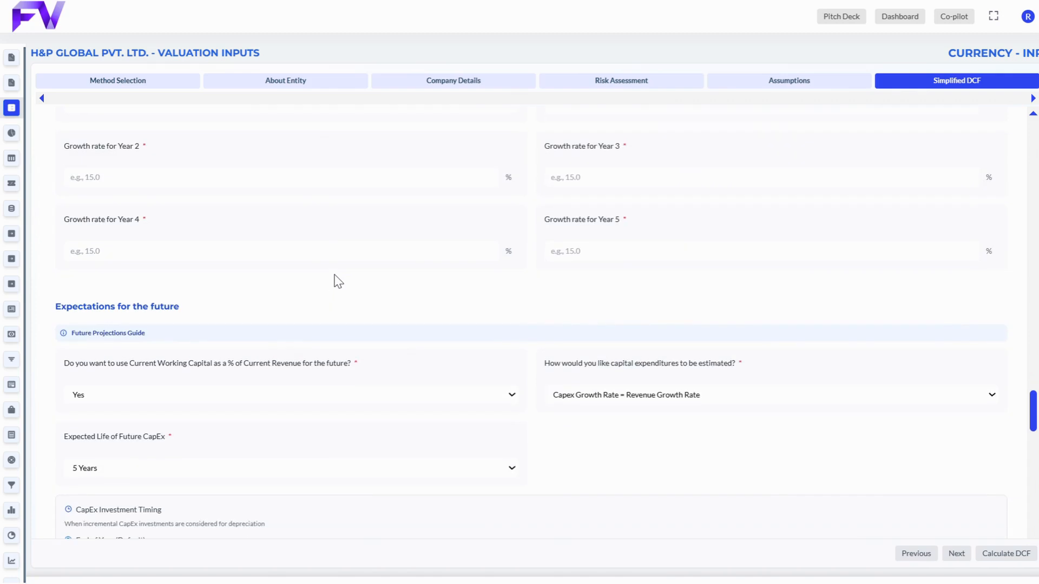
scroll(338, 282, "up", 2)
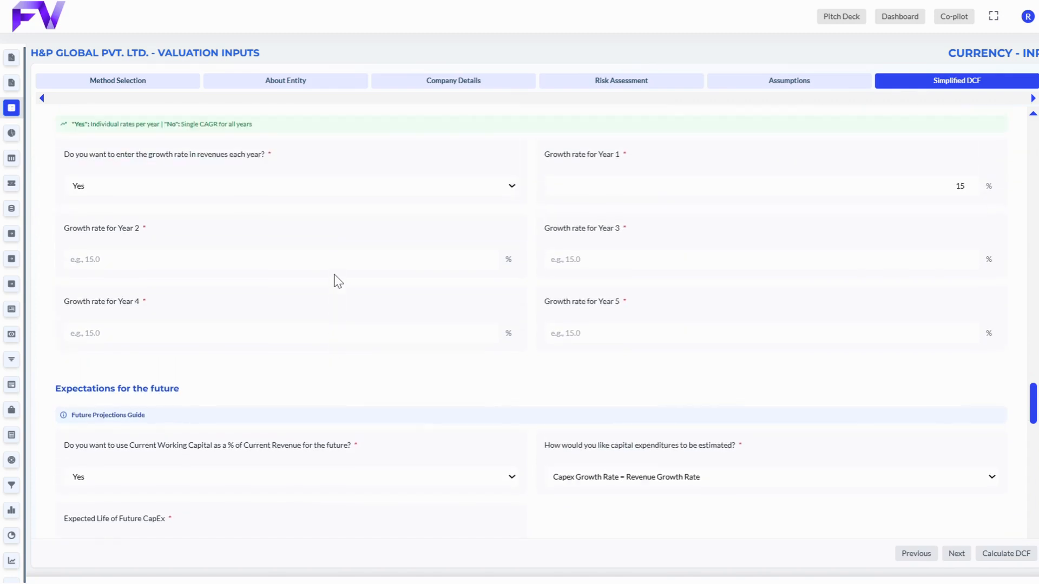
scroll(339, 281, "down", 3)
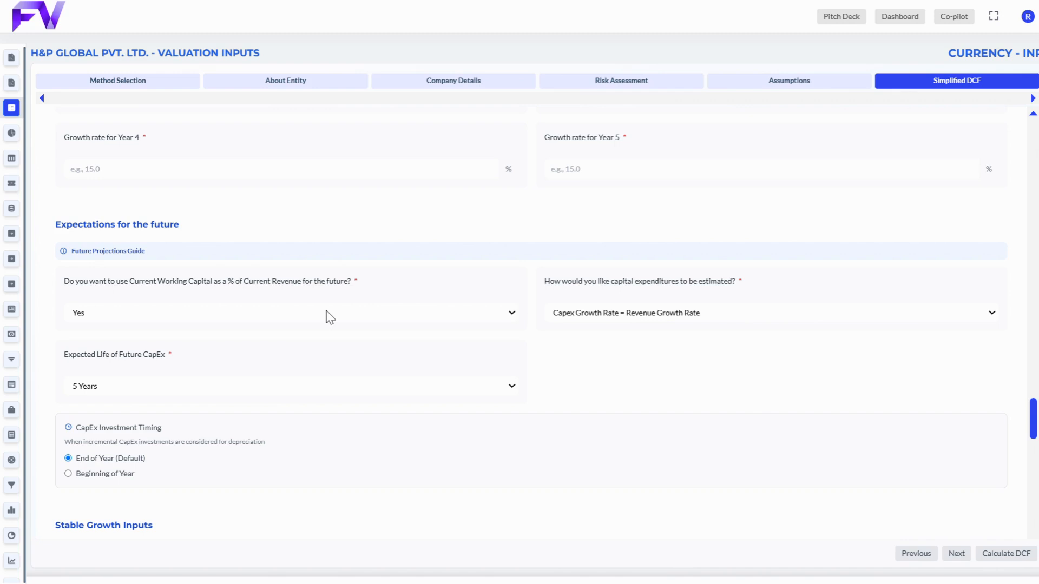
left_click(575, 313)
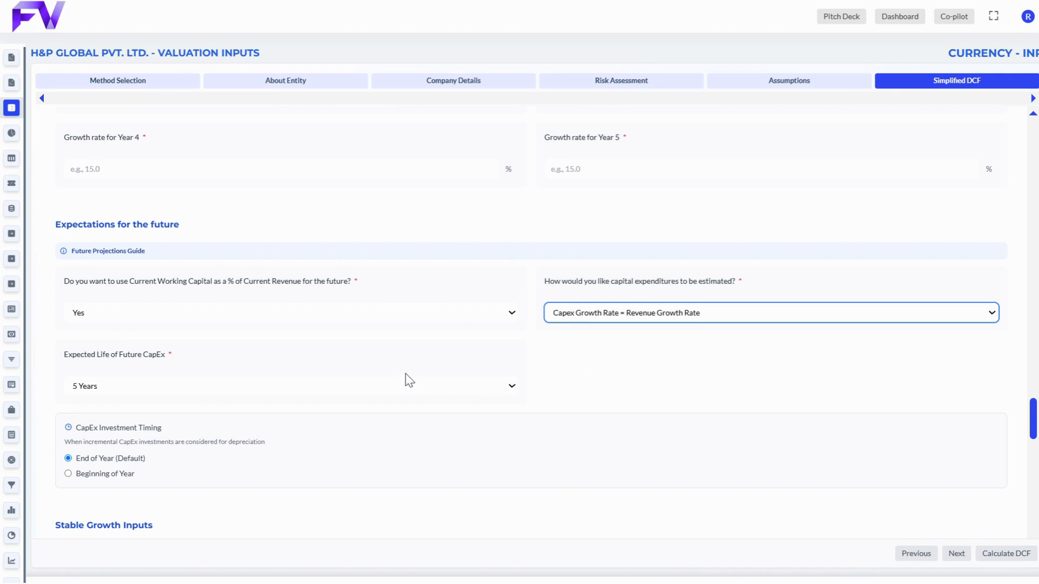
left_click(399, 388)
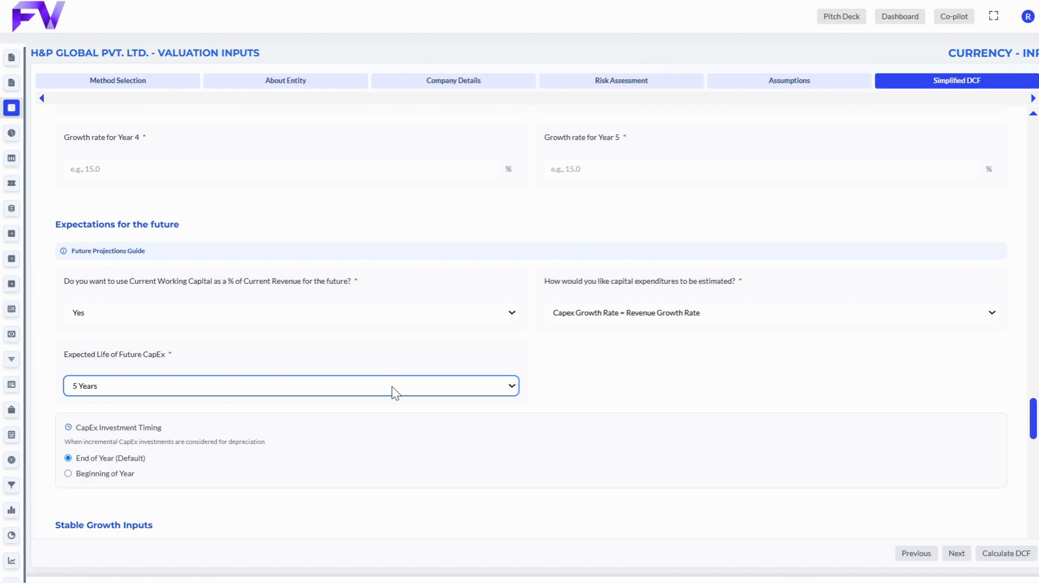
left_click(543, 401)
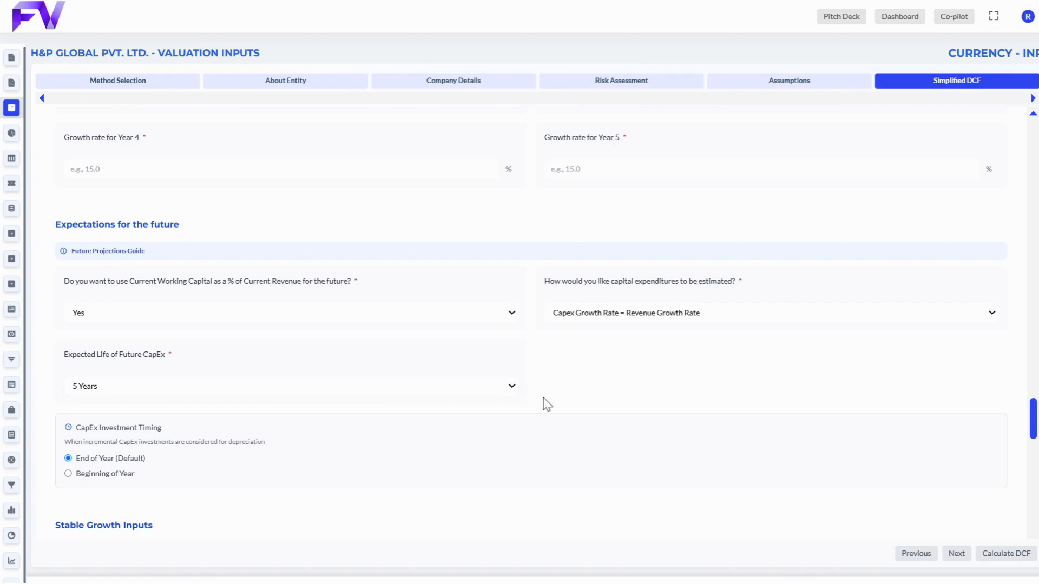
left_click(110, 474)
left_click(112, 459)
Step: Run the DCF calculation from the completed Simplified DCF inputs
scroll(179, 458, "down", 6)
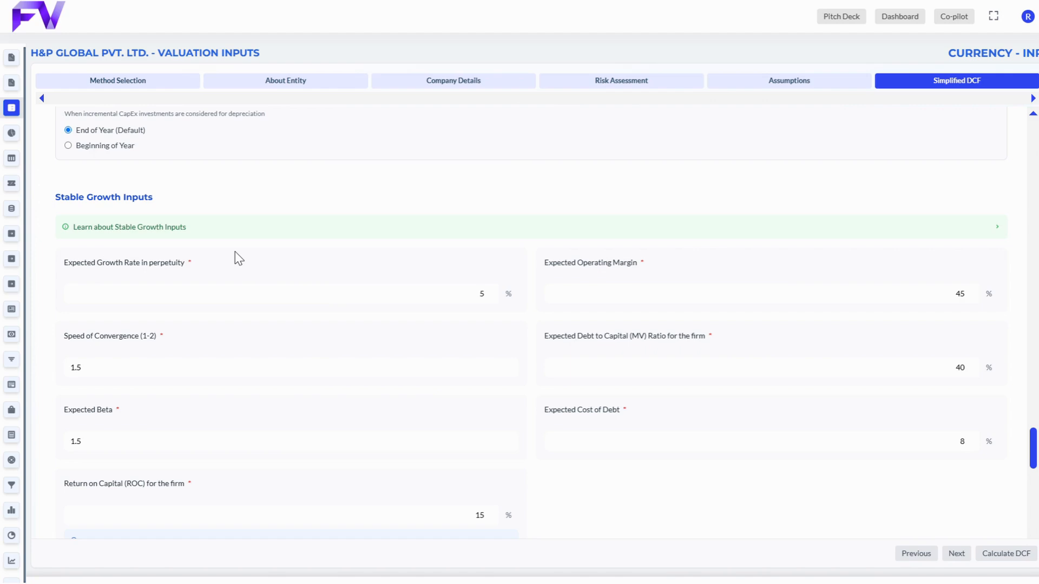
scroll(235, 251, "down", 9)
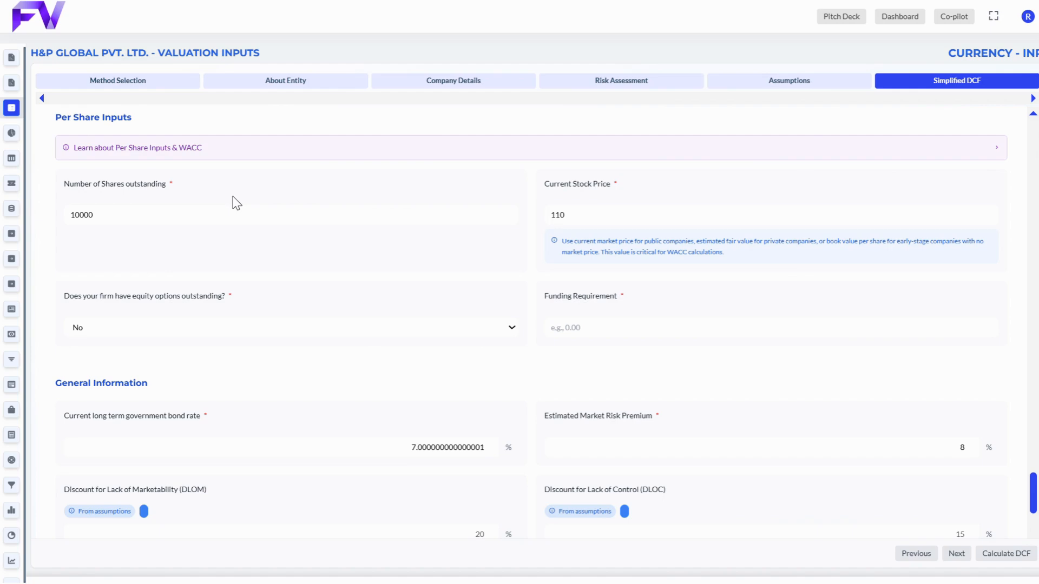
left_click(1009, 555)
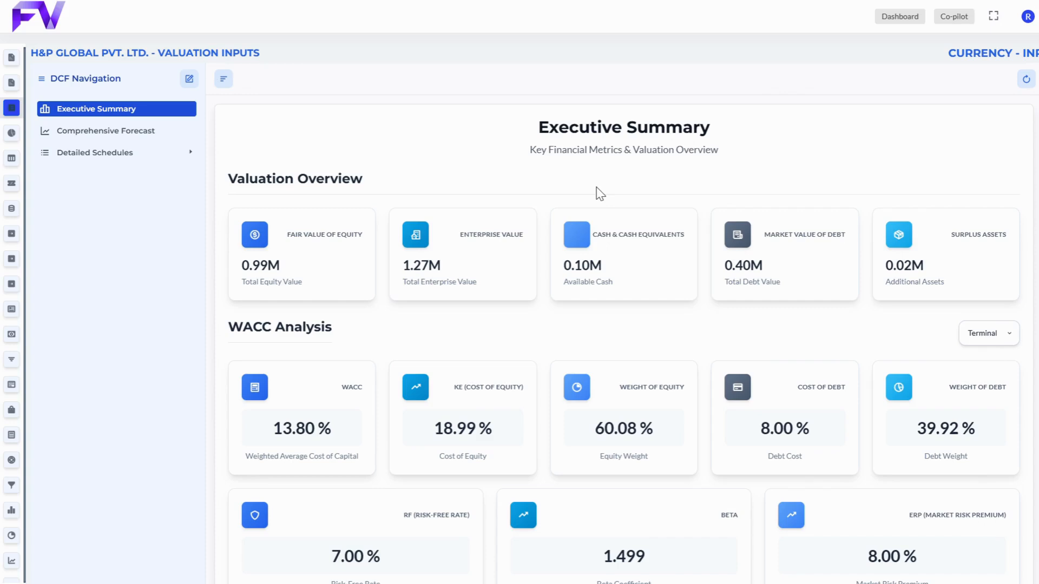
Step: Review the Executive Summary's valuation overview, WACC analysis and share information
scroll(545, 296, "down", 3)
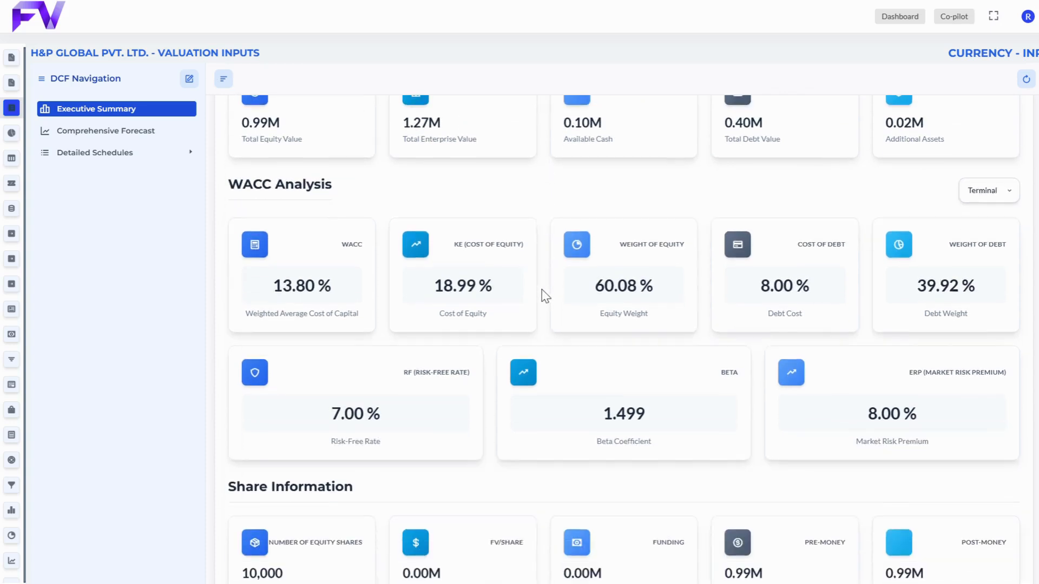
scroll(545, 296, "down", 2)
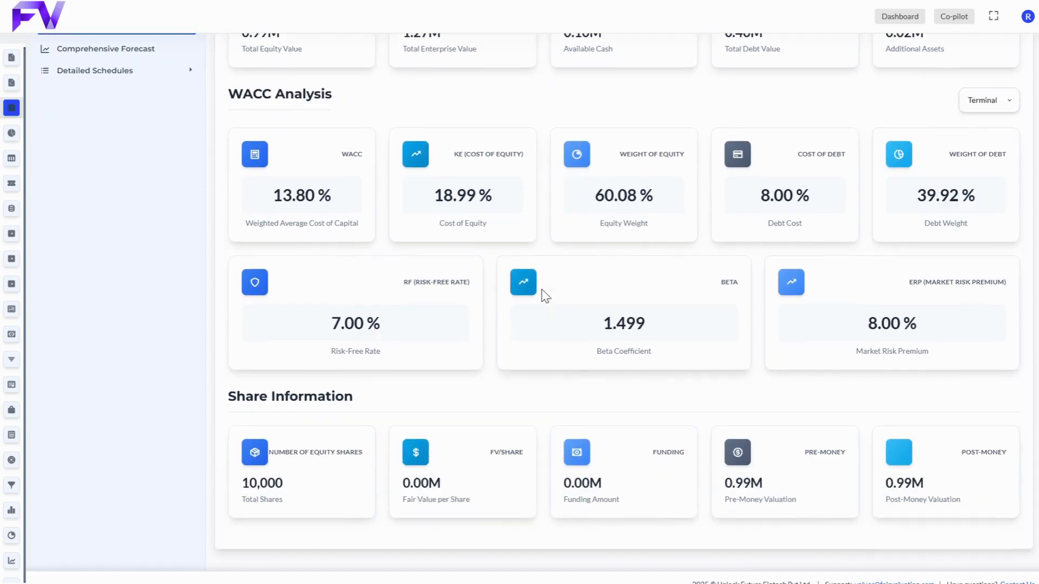
scroll(545, 296, "down", 1)
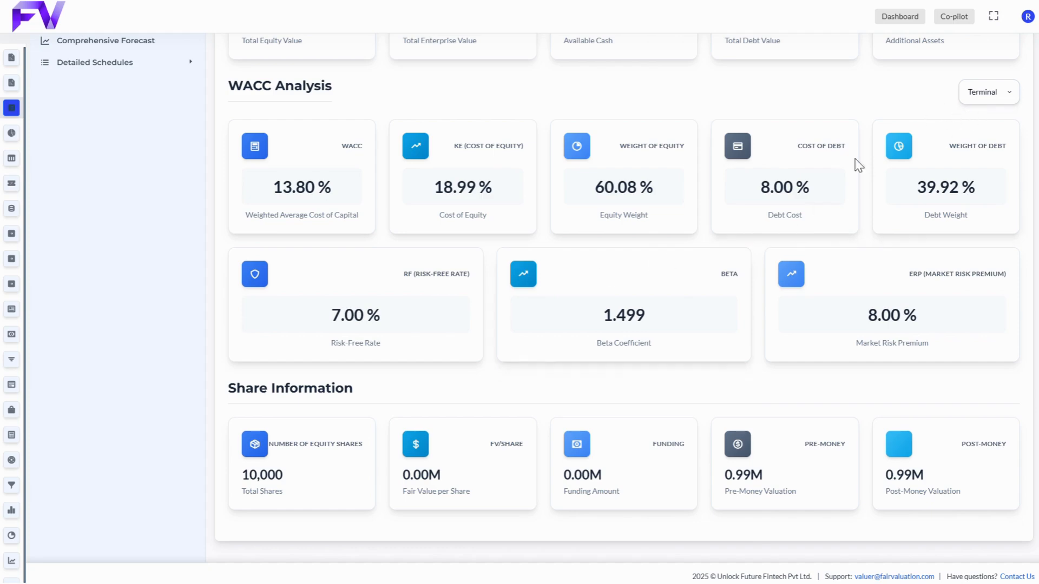
scroll(856, 162, "up", 3)
Step: Open the Comprehensive Forecast and examine it from revenue and margins through reinvestment, discounting and enterprise value adjustments
left_click(140, 43)
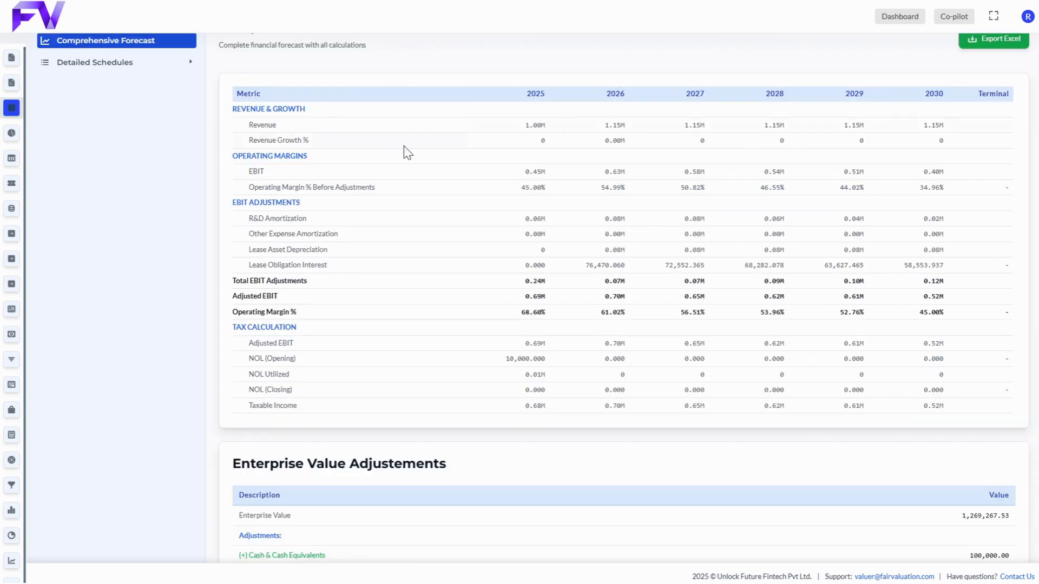
scroll(487, 233, "up", 2)
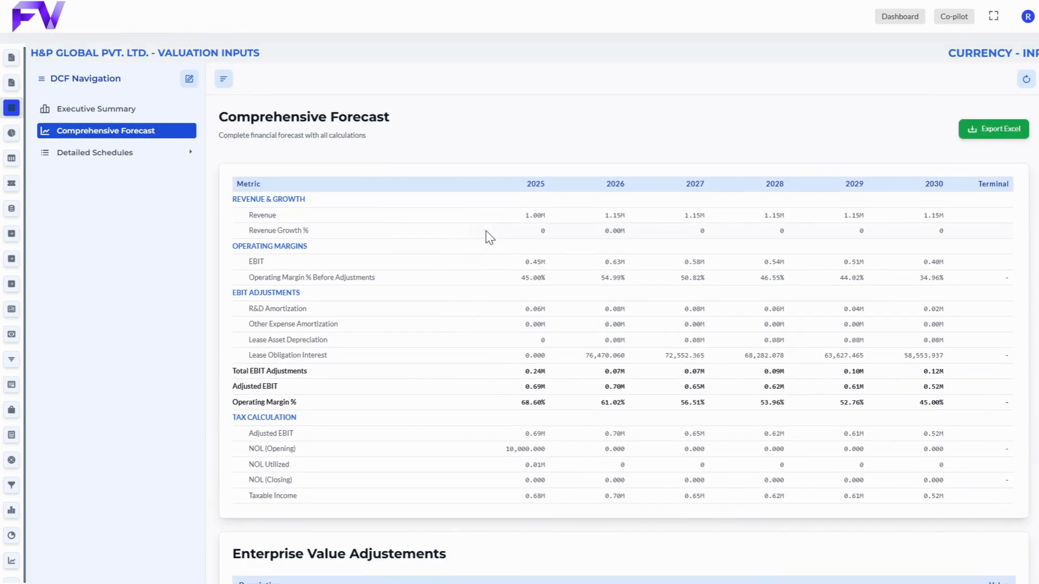
scroll(480, 360, "down", 4)
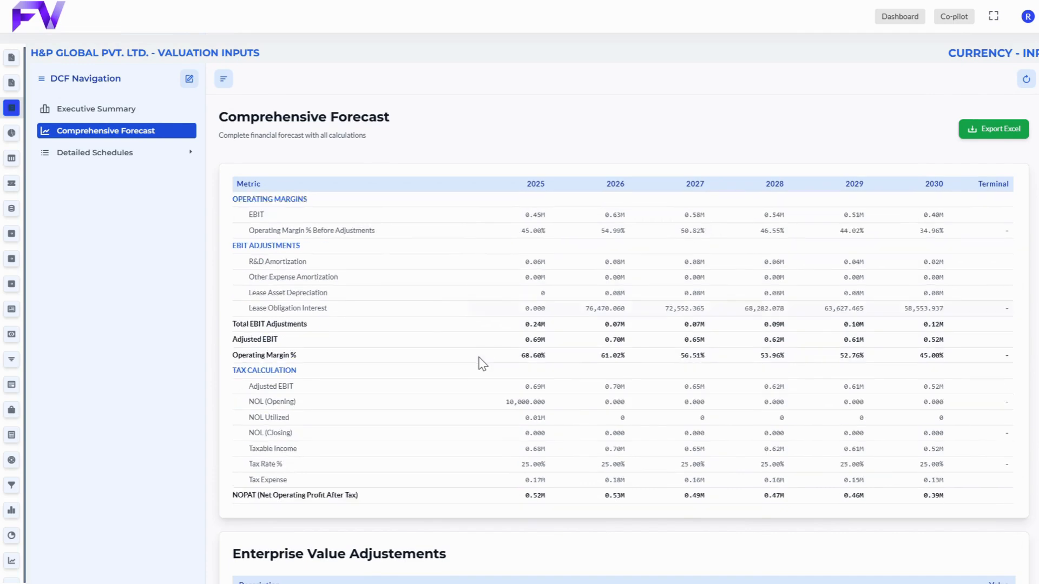
scroll(508, 478, "down", 5)
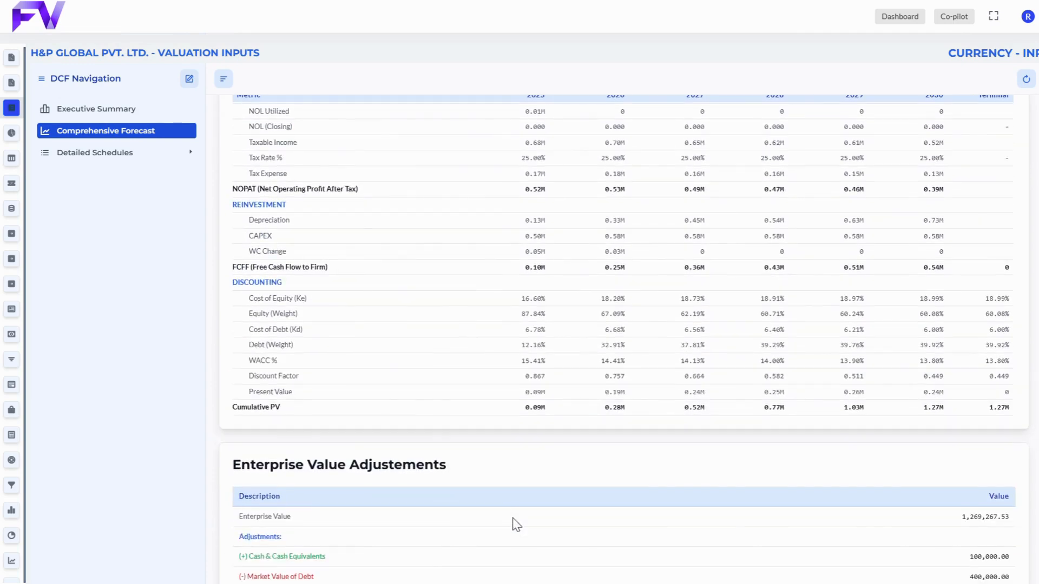
scroll(502, 479, "up", 2)
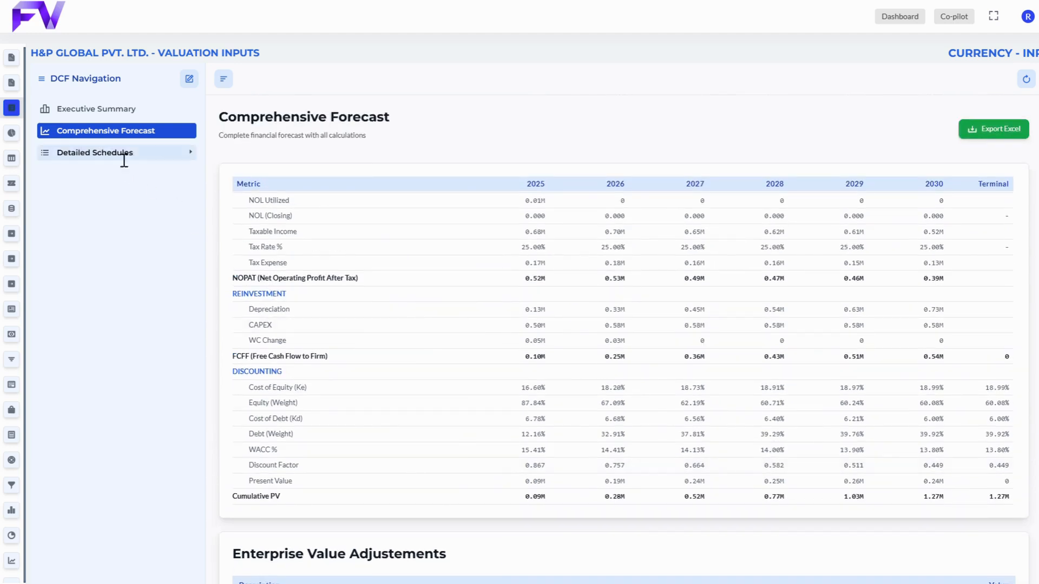
Step: View the five detailed schedules in turn, from R&D Capitalization through Other Expenses, Operating Leases and EBIT Adjustments to NOL Utilization
left_click(105, 156)
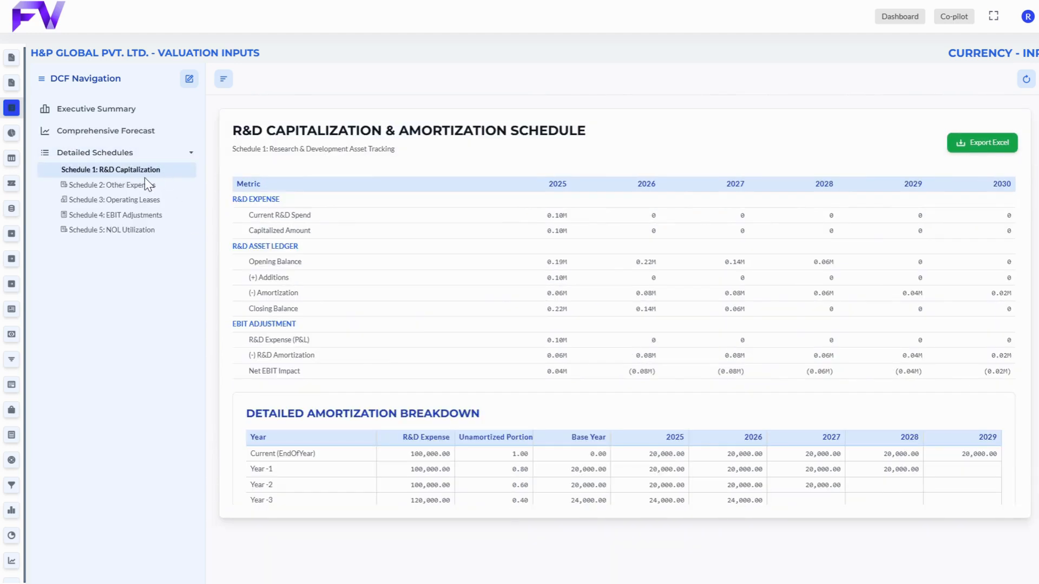
left_click(147, 188)
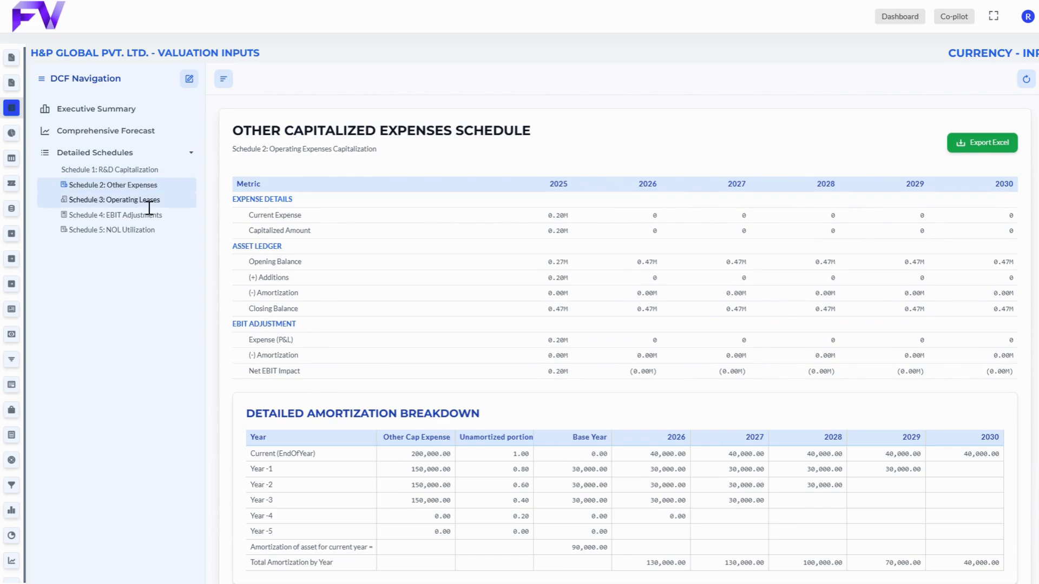
left_click(150, 204)
left_click(153, 218)
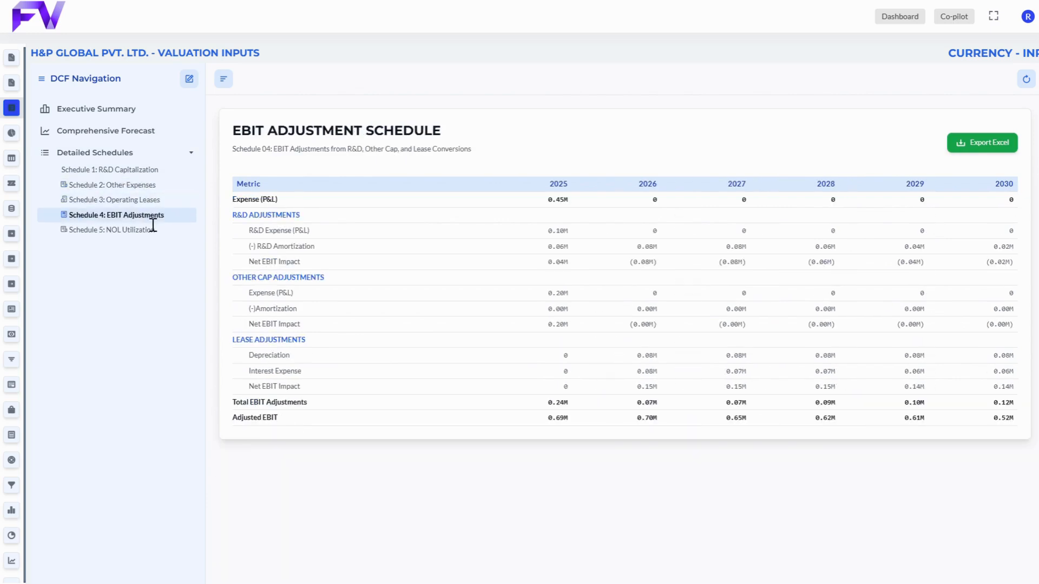
left_click(155, 233)
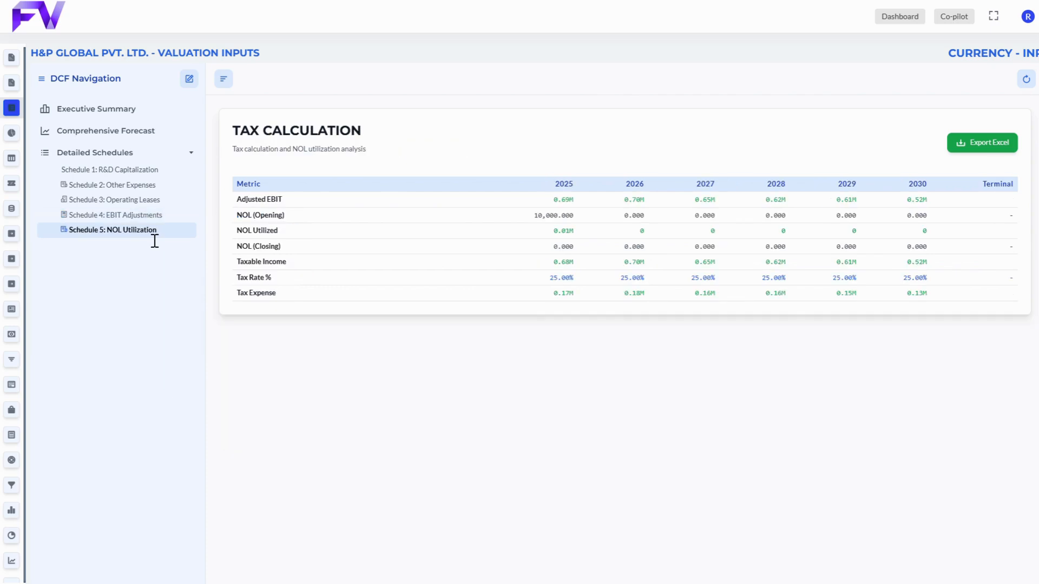